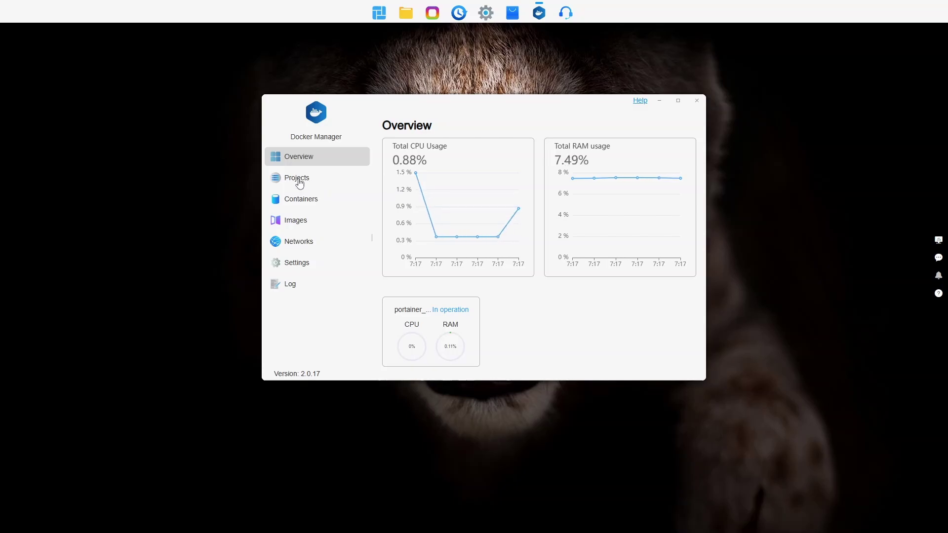
Step: Start a new Docker Manager project named jellyfin
left_click(304, 182)
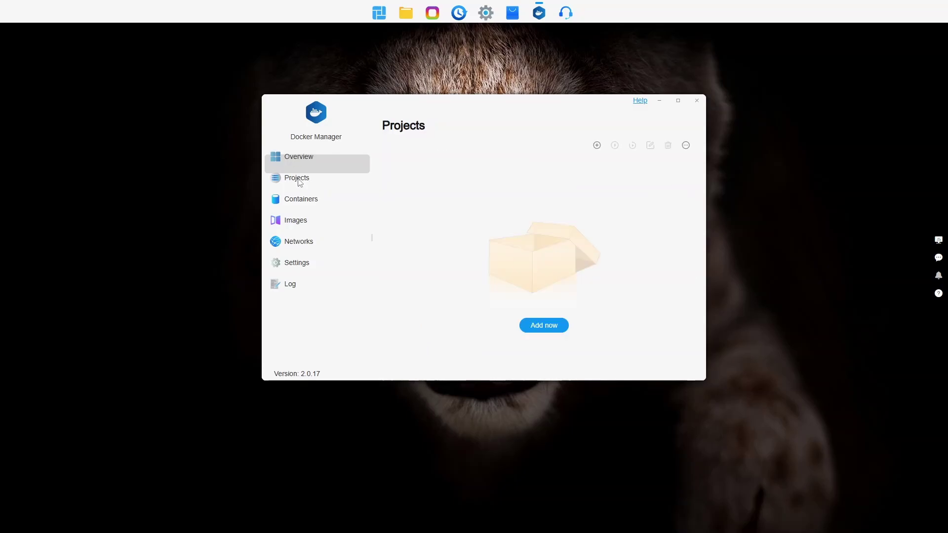
left_click(598, 146)
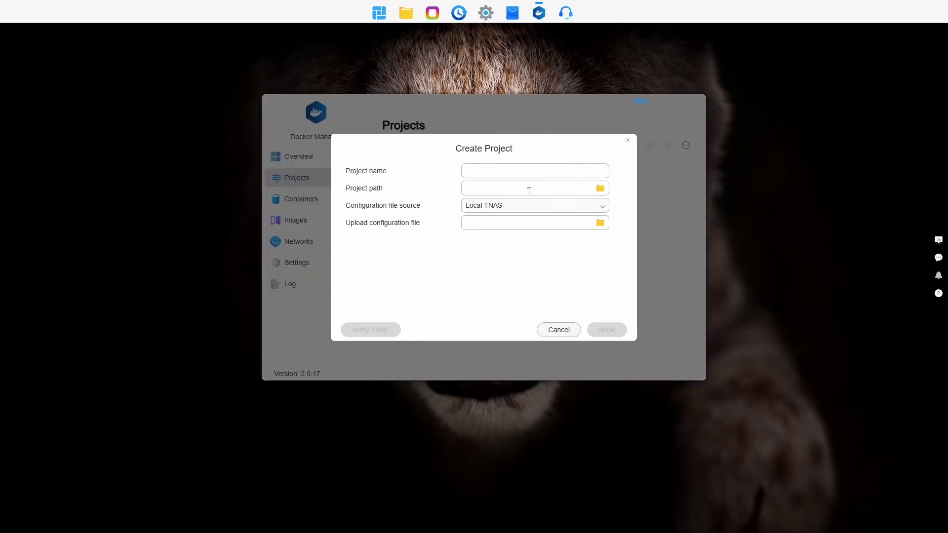
left_click(492, 174)
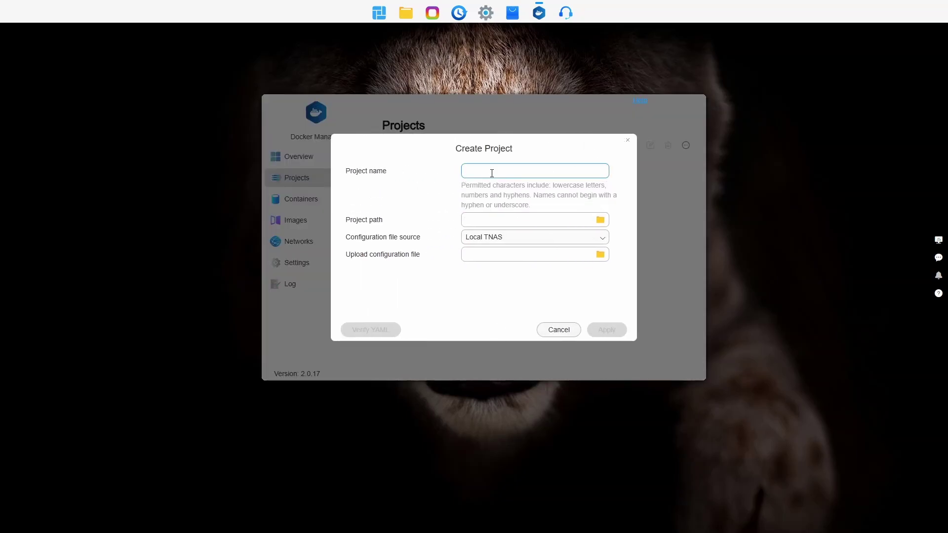
type("jellyfin")
Step: Set the project path to the /Volume1/public/jellyfin folder
left_click(600, 226)
left_click(600, 188)
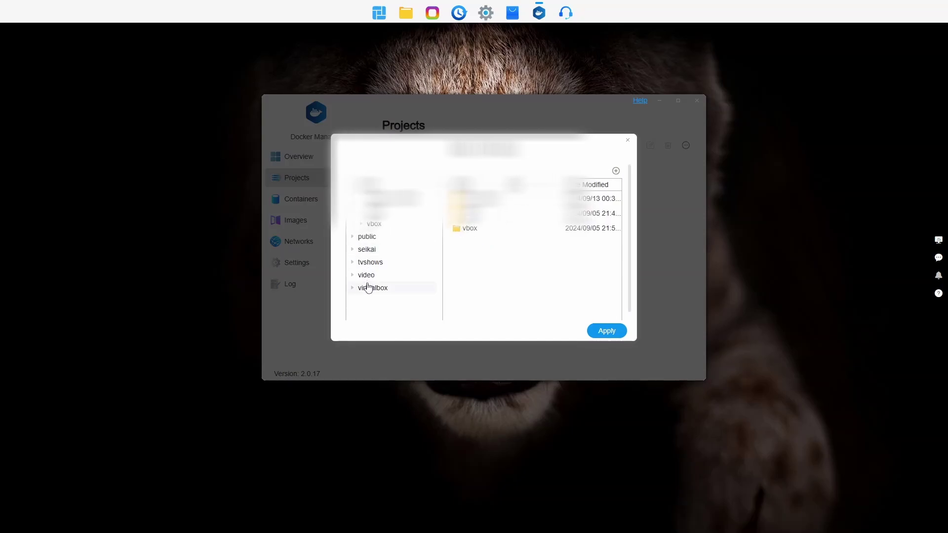
left_click(371, 237)
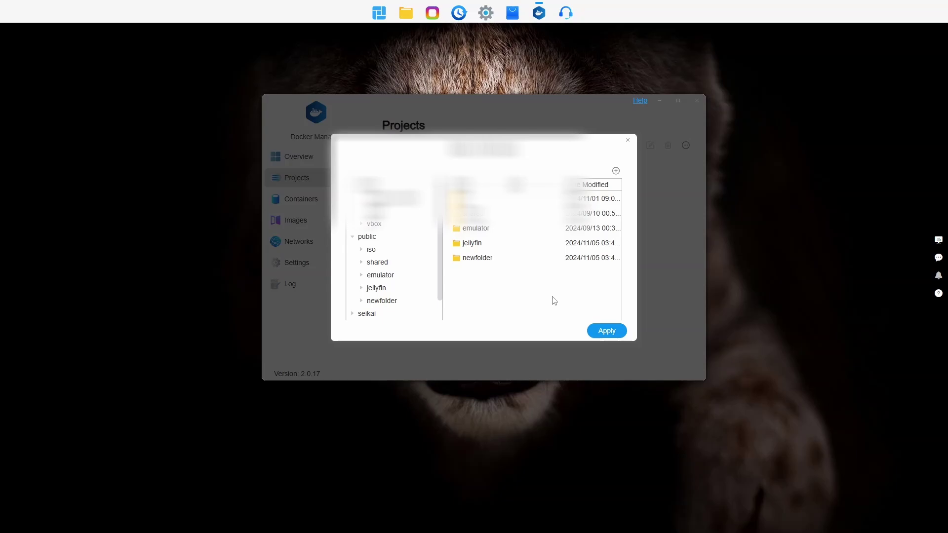
left_click(478, 246)
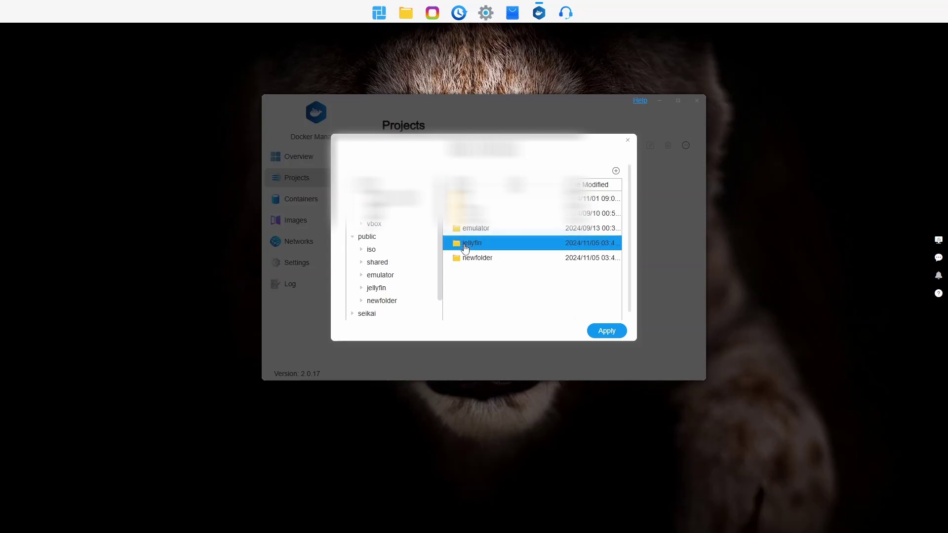
left_click(606, 330)
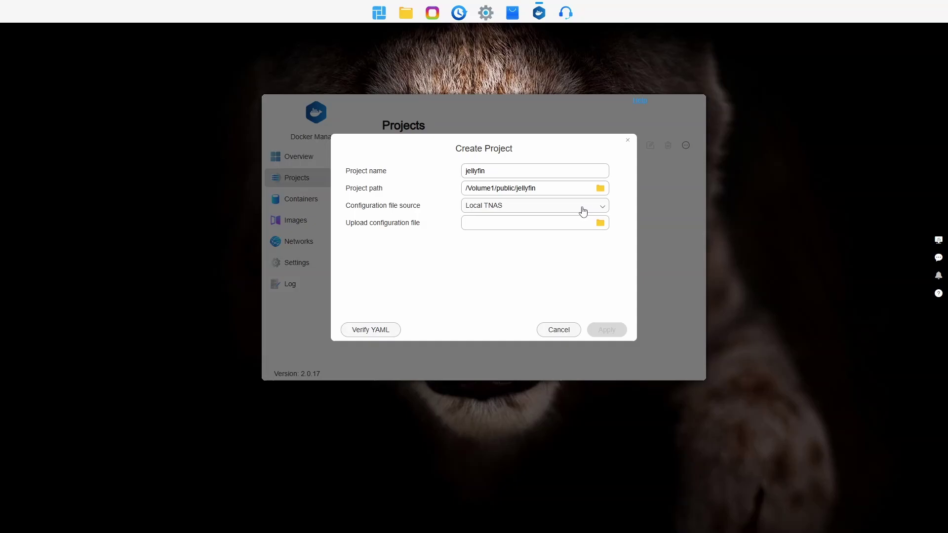
Step: Choose 'Create a YAML file' as the configuration file source
left_click(600, 209)
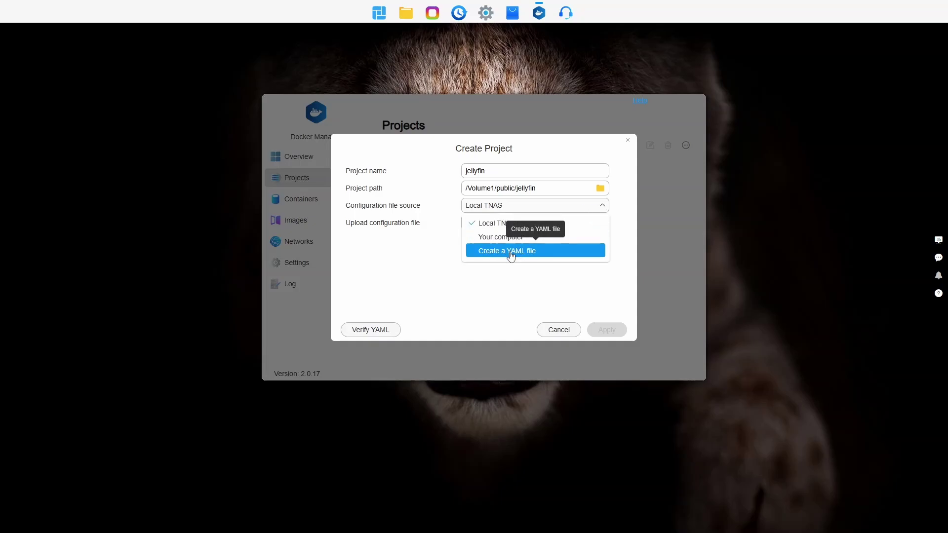
key("Escape")
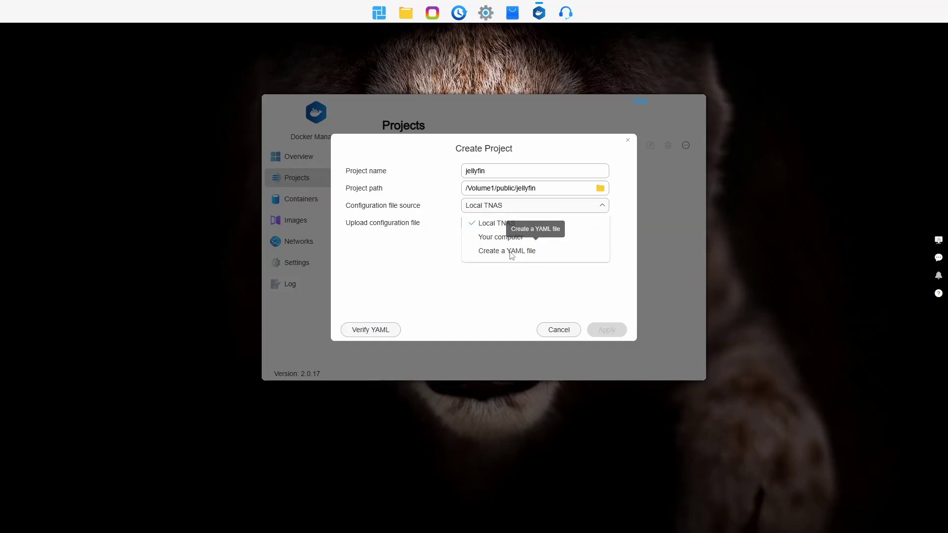
left_click(516, 207)
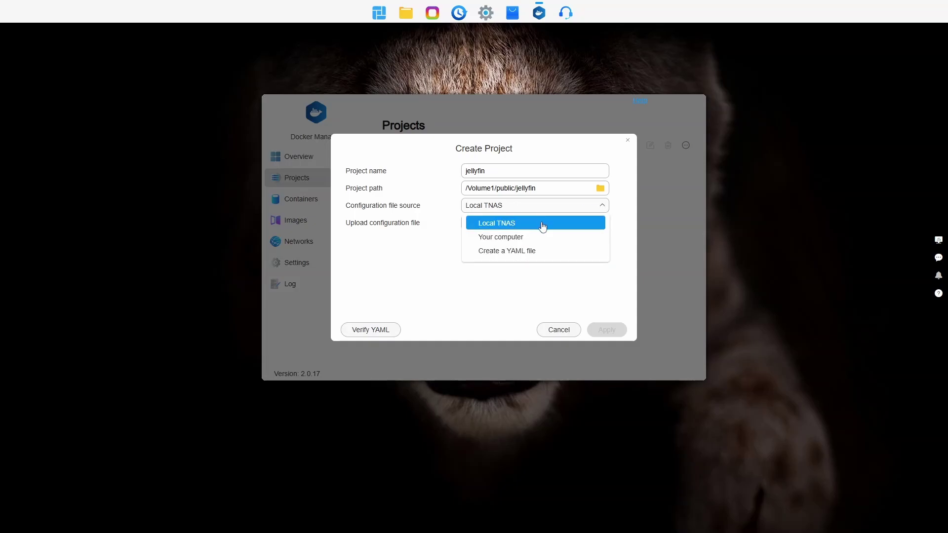
left_click(526, 250)
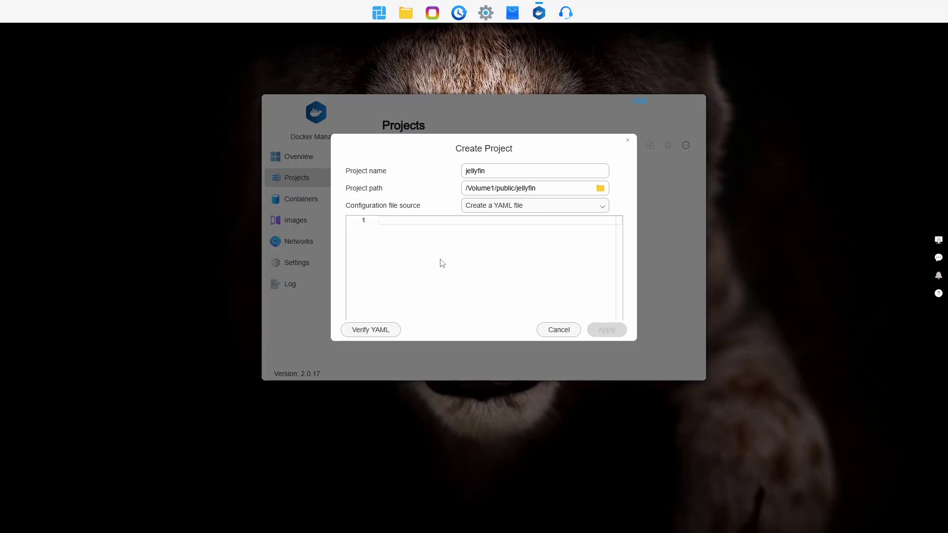
key("ctrl+v")
scroll(470, 277, "up", 3)
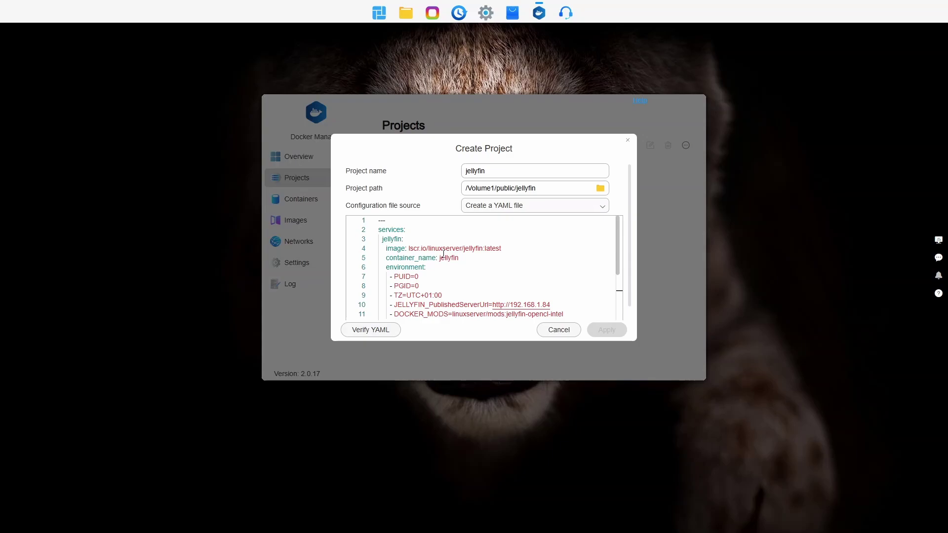
left_click(408, 295)
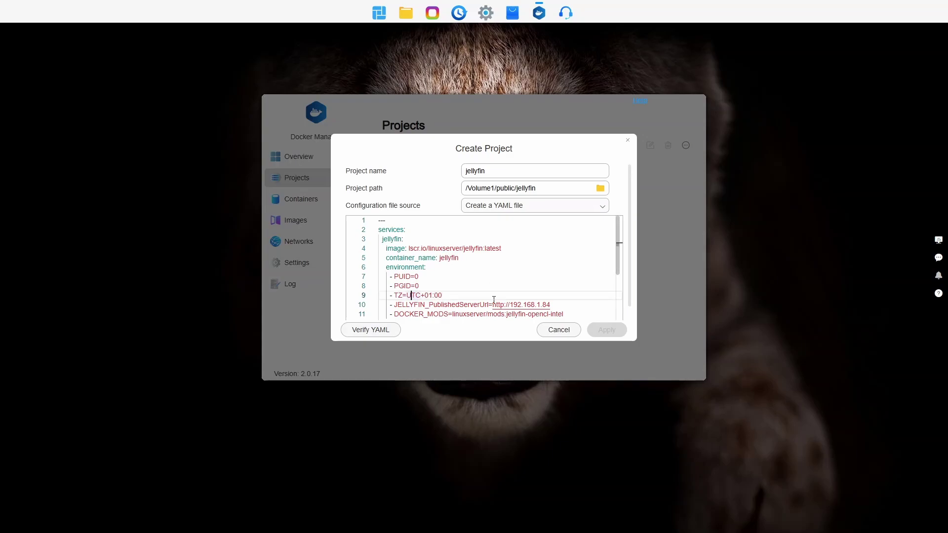
scroll(494, 299, "down", 1)
left_click(546, 280)
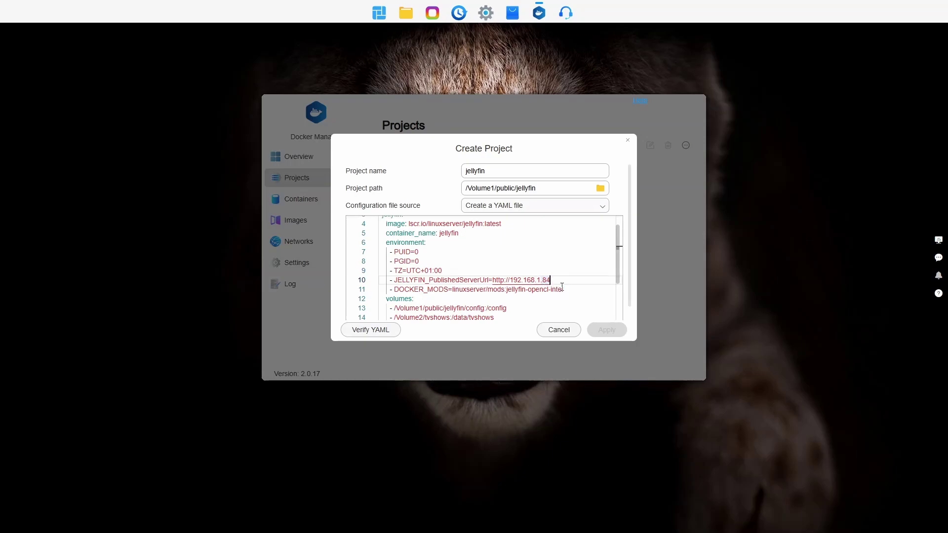
key("BackSpace")
type("6")
Step: Add the missing colon in the /config volume and change Anime2 to video in the movies path
scroll(487, 282, "down", 2)
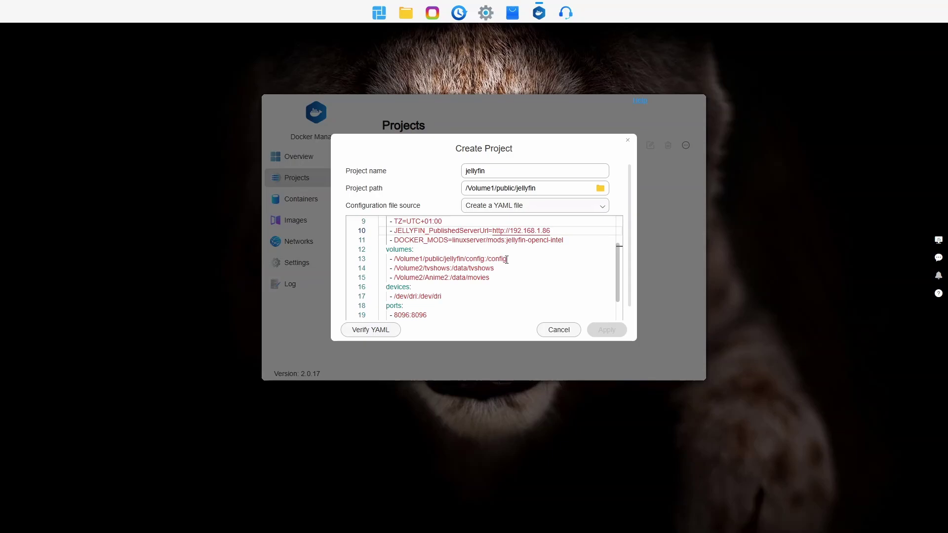
left_click(485, 258)
type(":")
left_click_drag(424, 278, 449, 280)
type("video")
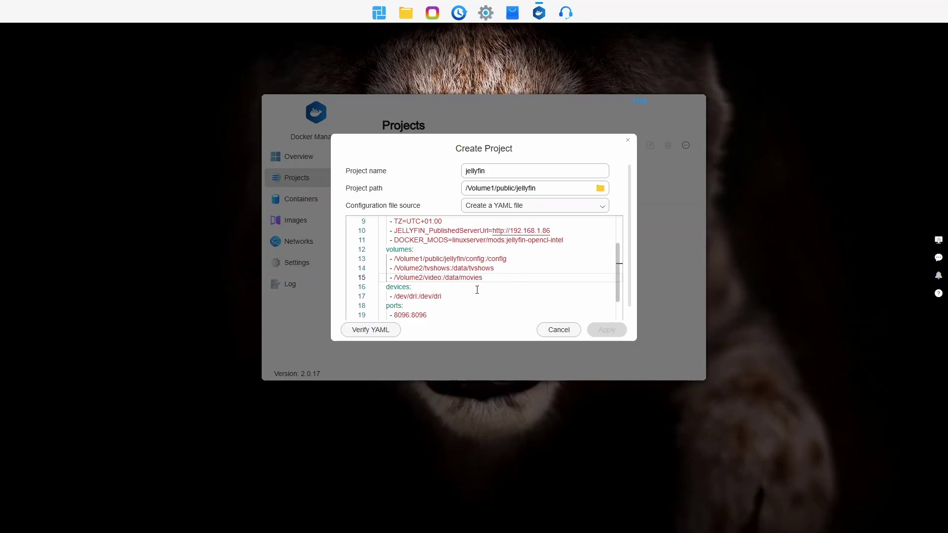
Step: Verify the compose YAML and create the jellyfin project so it runs
left_click(381, 335)
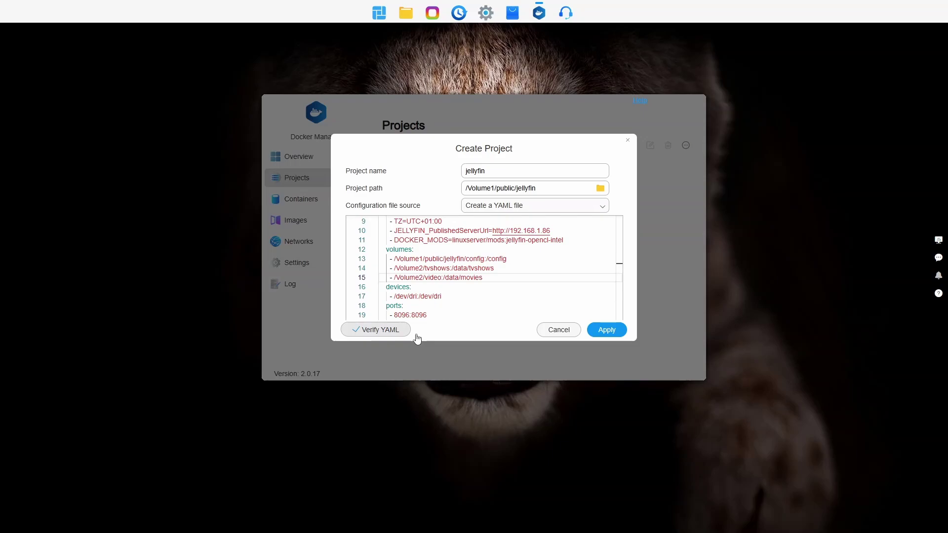
left_click(609, 330)
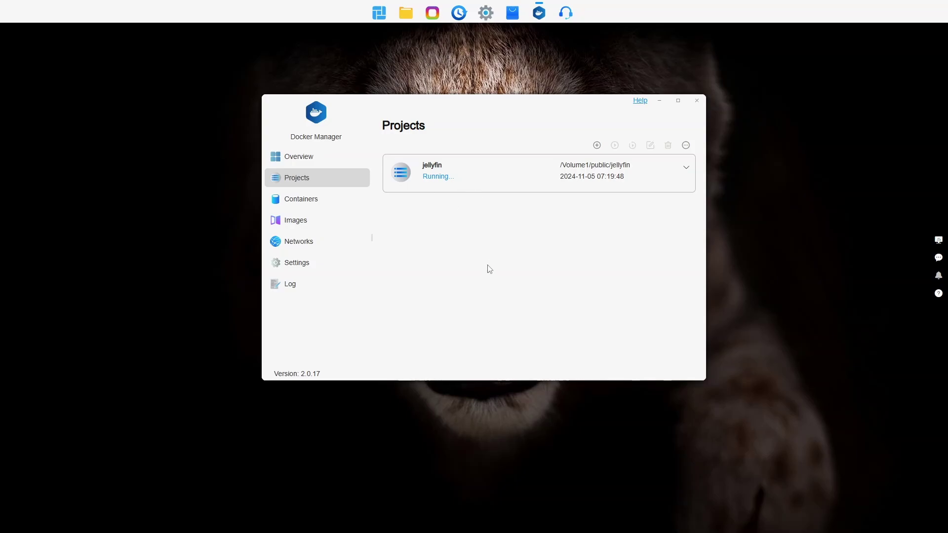
Step: Open the jellyfin container's port 8096 web address to reach the Jellyfin home page
left_click(687, 170)
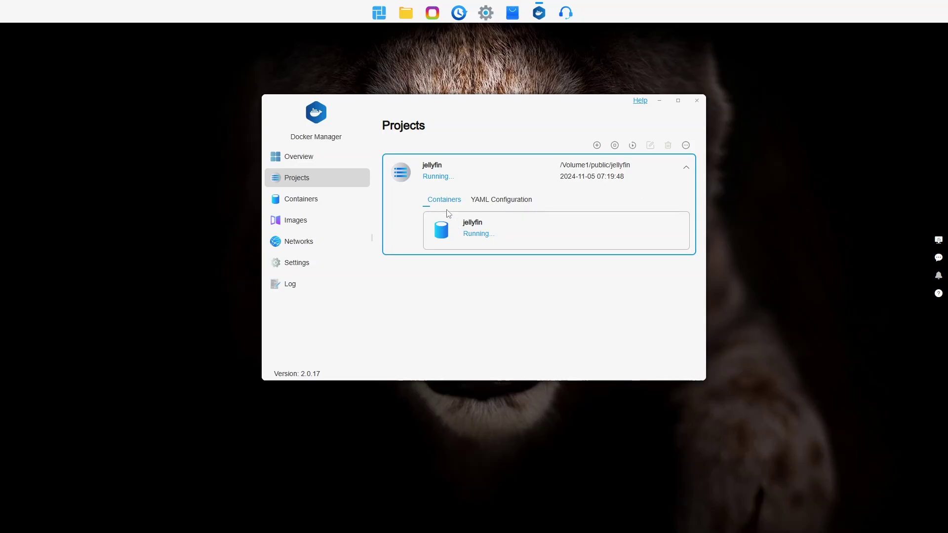
left_click(313, 203)
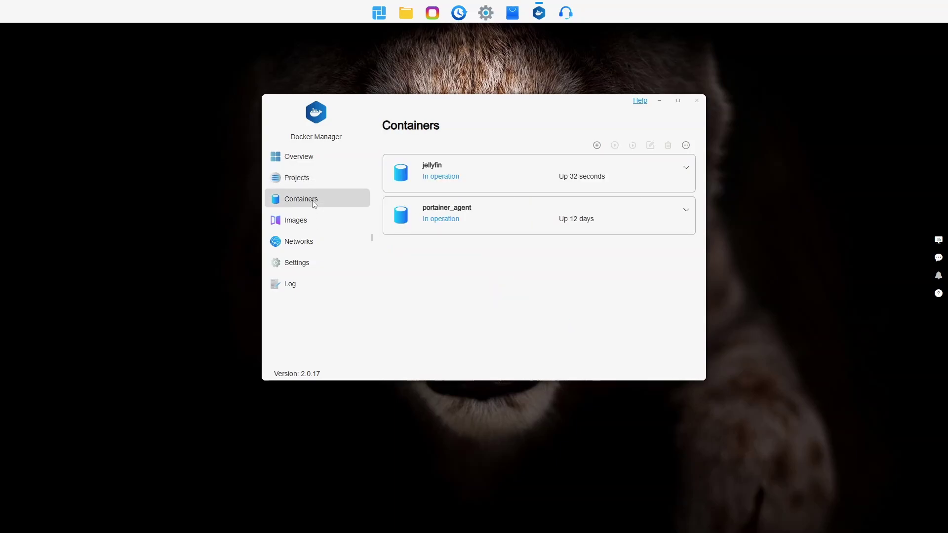
left_click(685, 169)
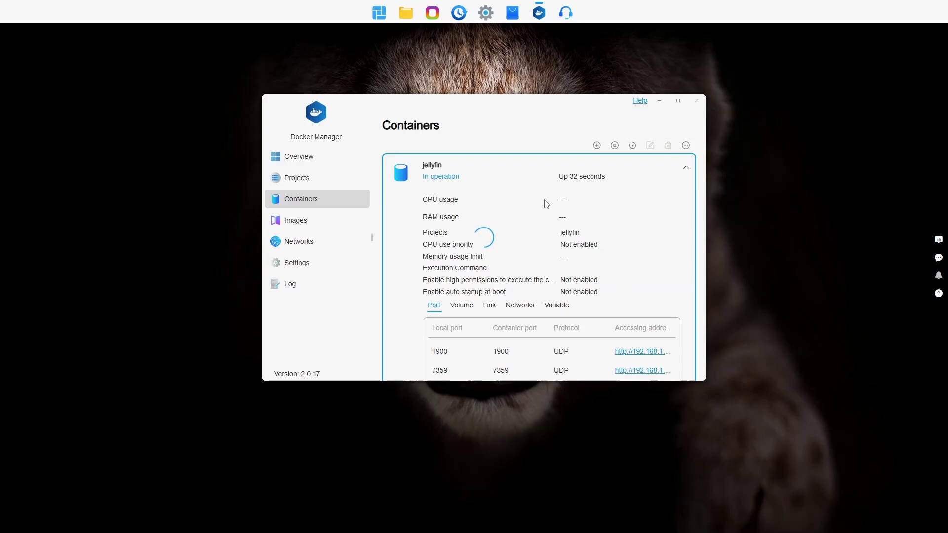
scroll(596, 354, "down", 1)
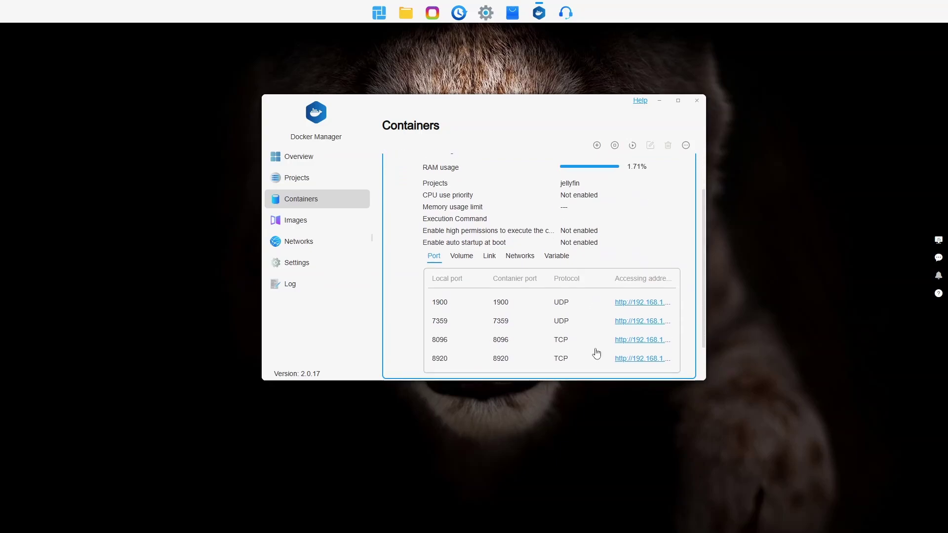
left_click(640, 345)
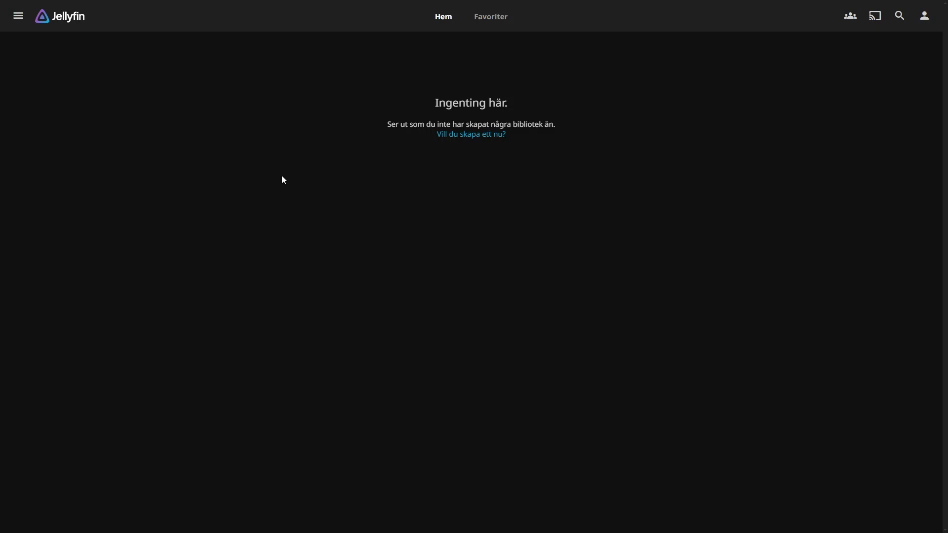
Step: Go to Kontrollpanel > Uppspelning > Omkodning in the Jellyfin dashboard
left_click(19, 23)
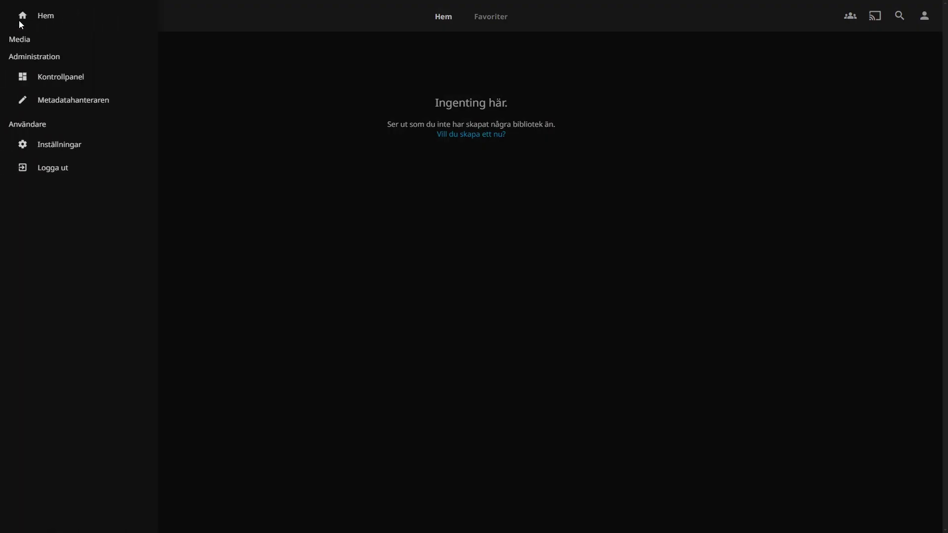
left_click(63, 83)
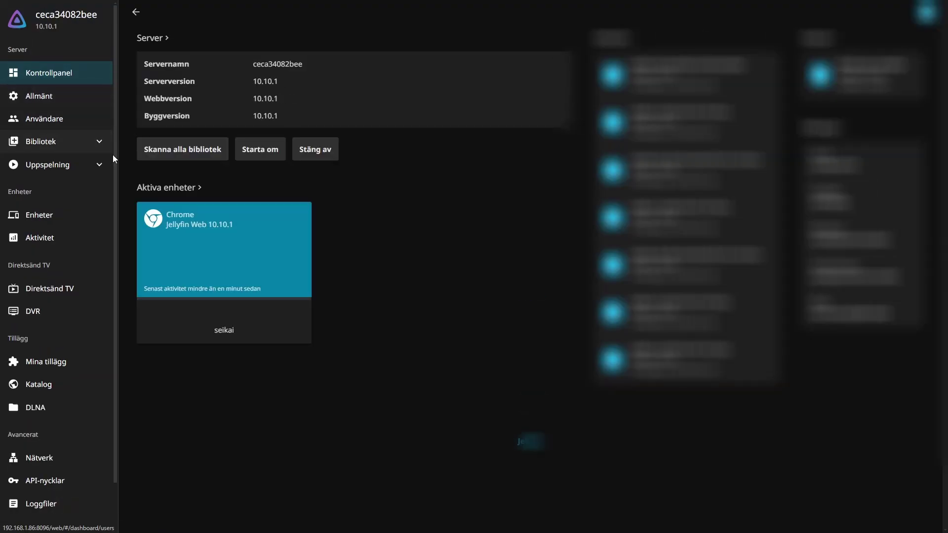
left_click(55, 170)
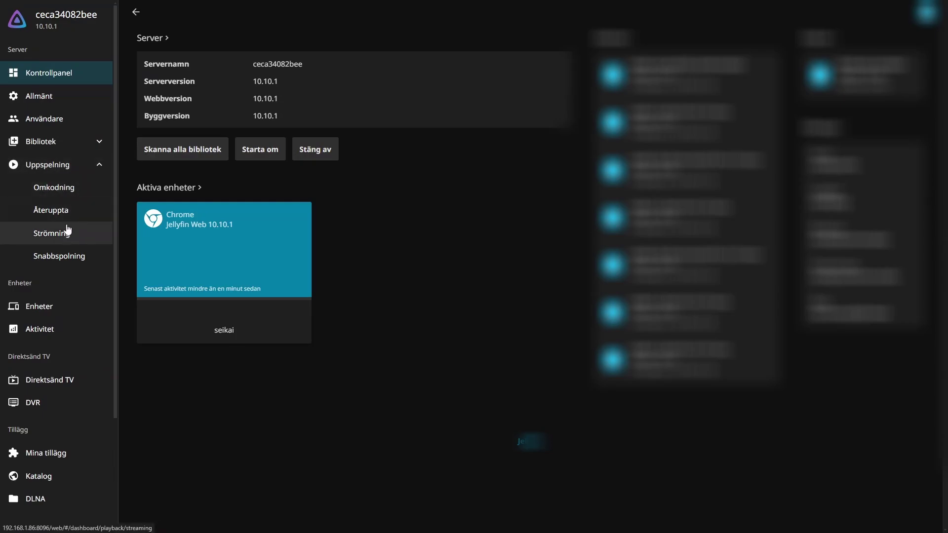
left_click(71, 190)
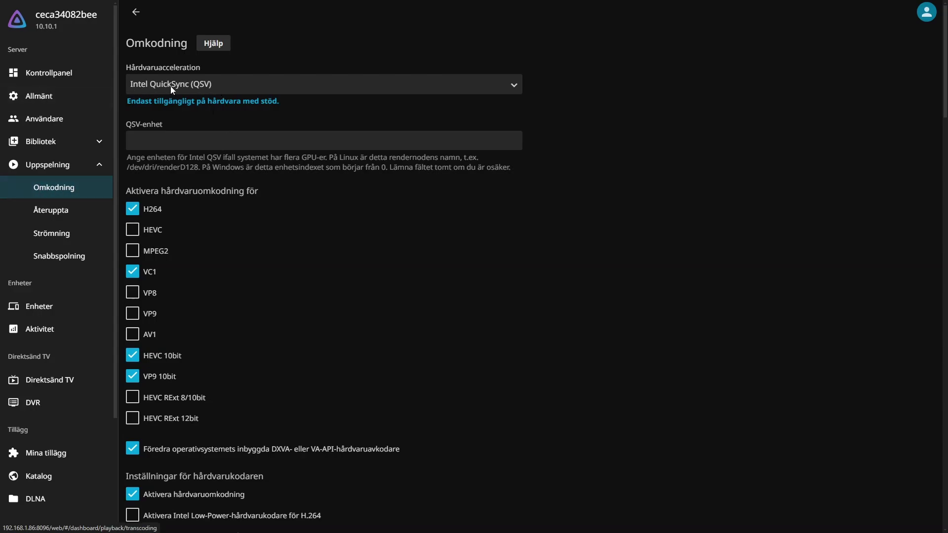
Step: Tick HEVC, MPEG2, VP8, VP9 and AV1 for hardware decoding
left_click(133, 230)
left_click(132, 250)
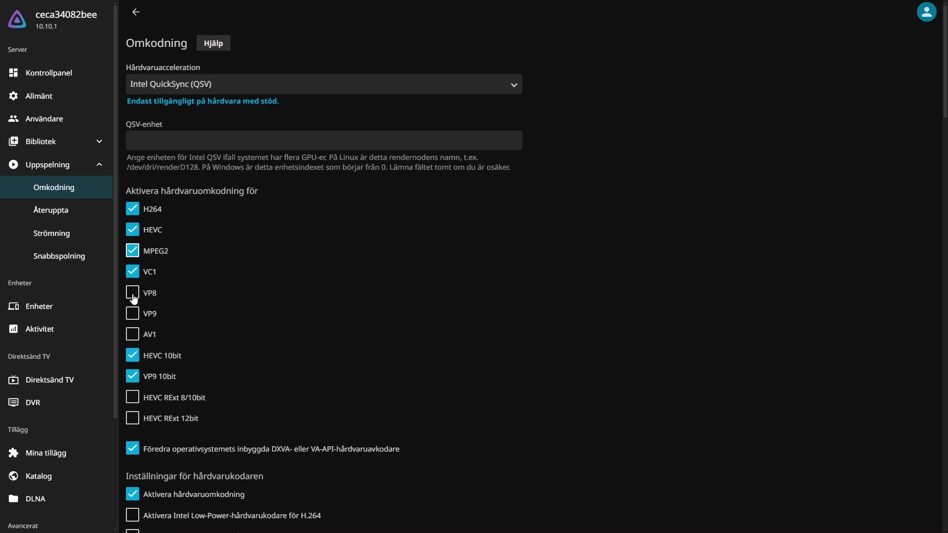
left_click(132, 292)
left_click(132, 314)
left_click(133, 334)
scroll(513, 379, "down", 15)
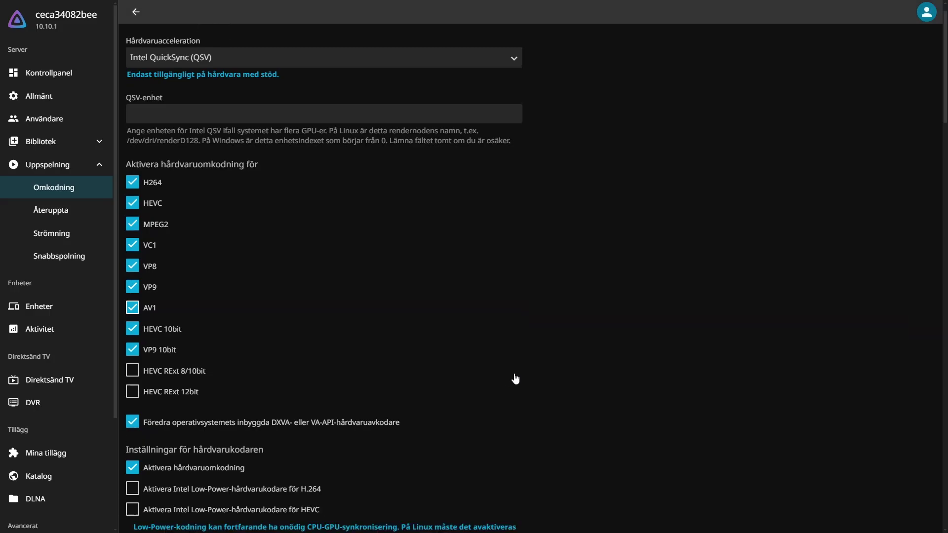
scroll(516, 373, "down", 20)
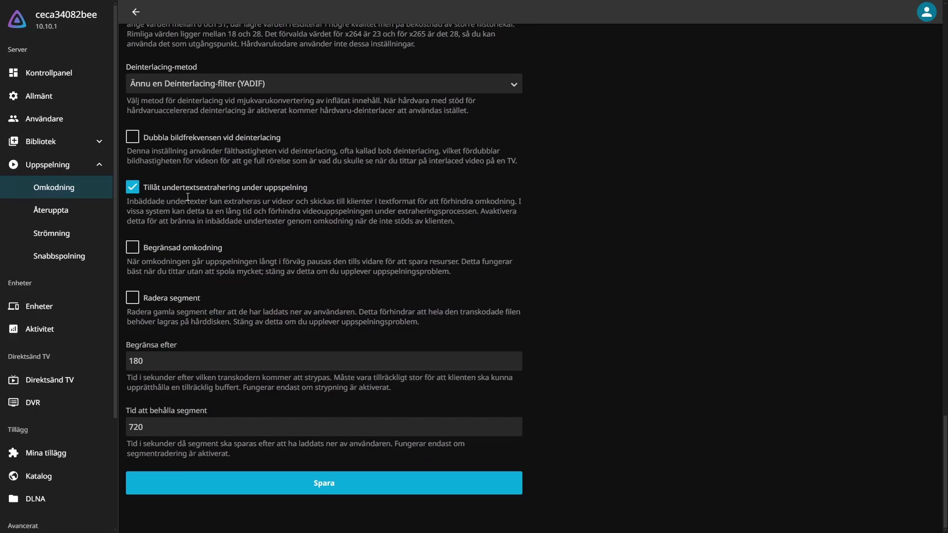
Step: Turn off subtitle extraction during playback and save the transcoding settings
left_click(134, 189)
left_click(323, 483)
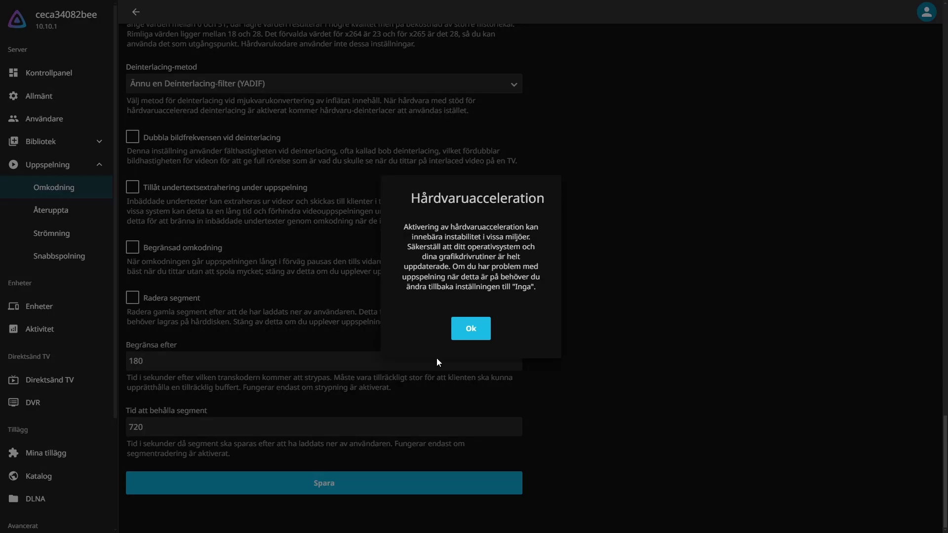
left_click(477, 339)
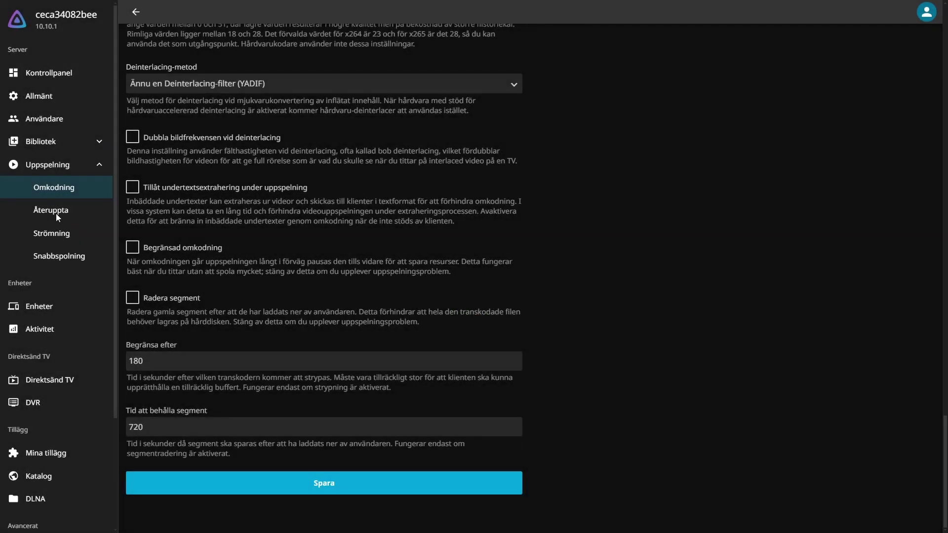
Step: Restart the Jellyfin server from the dashboard
left_click(48, 73)
left_click(251, 148)
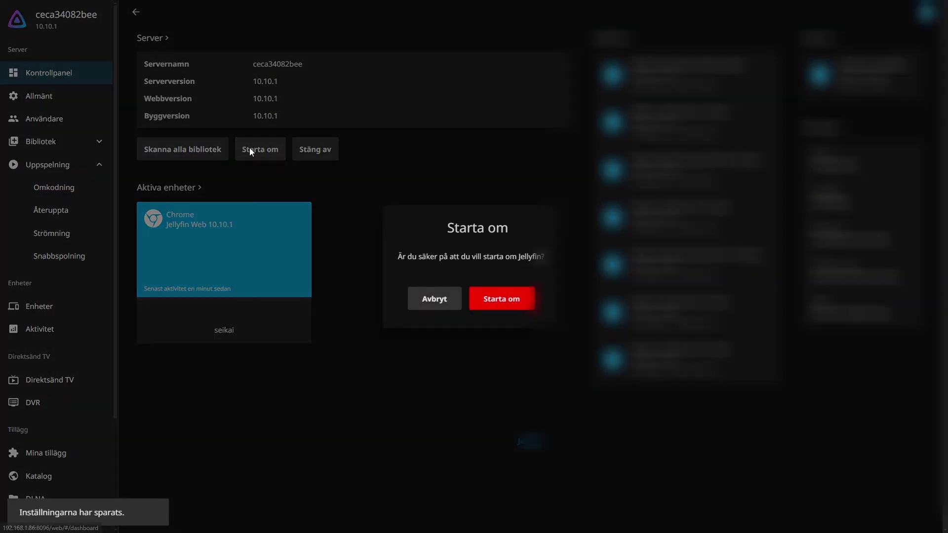
left_click(508, 306)
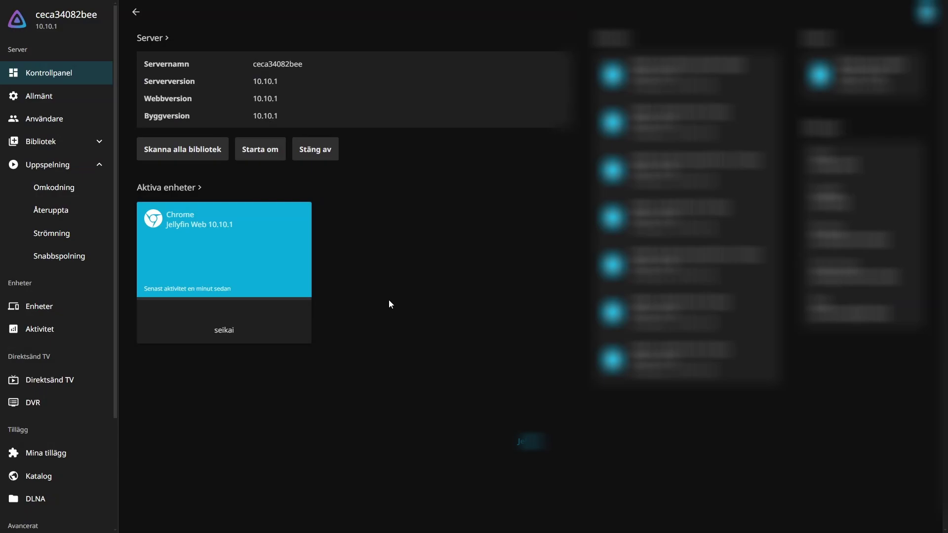